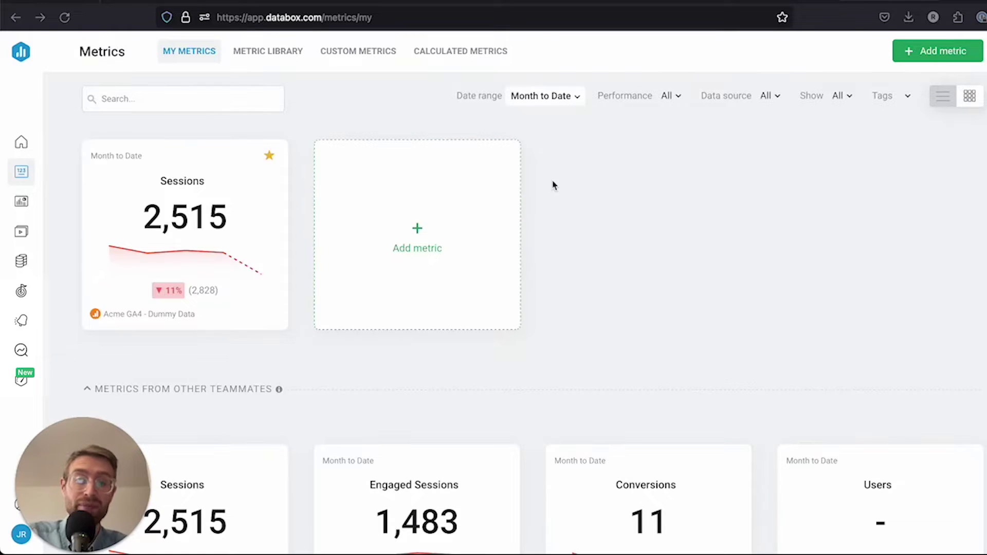
- Start a new custom metric based on the Acme HubSpot CRM data source
left_click(360, 57)
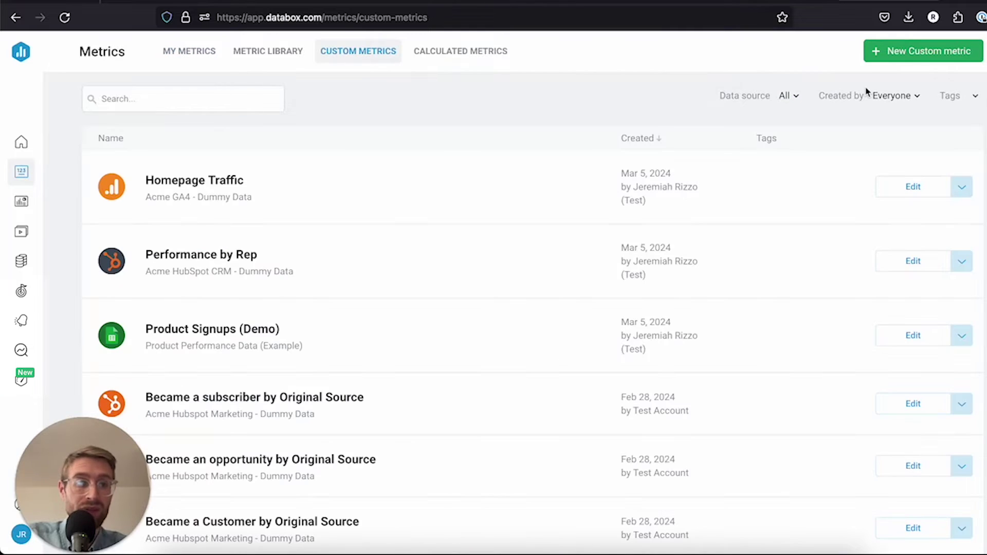
left_click(896, 55)
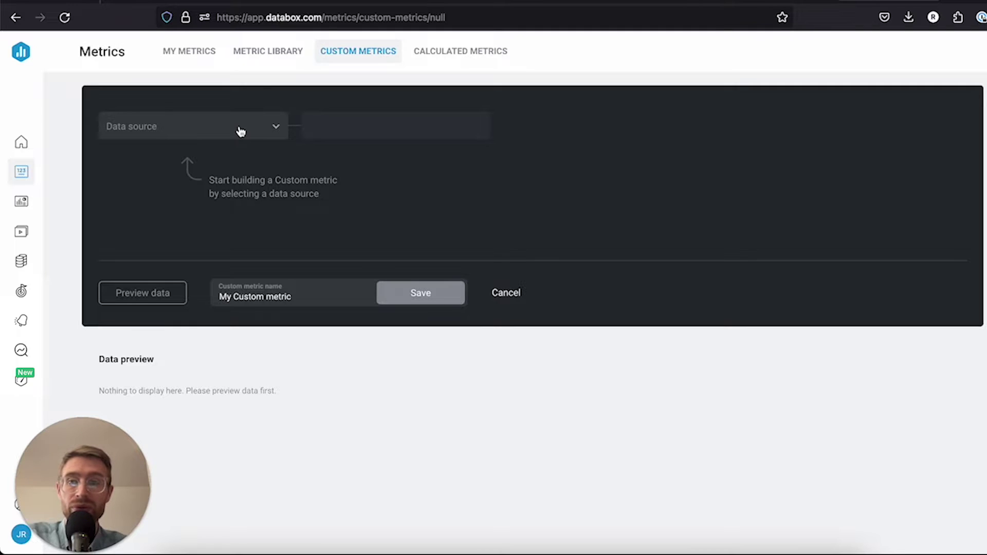
left_click(240, 132)
type("crm")
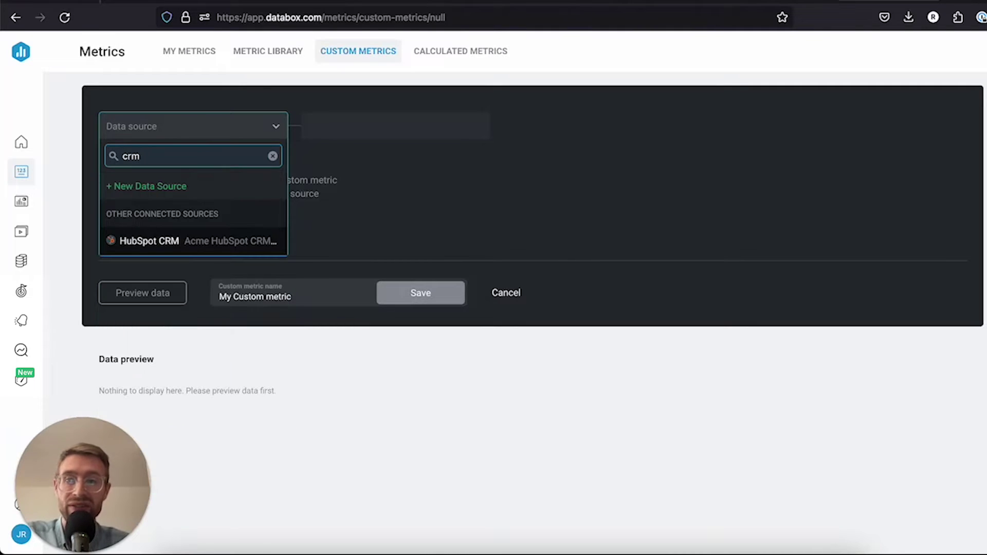
left_click(195, 243)
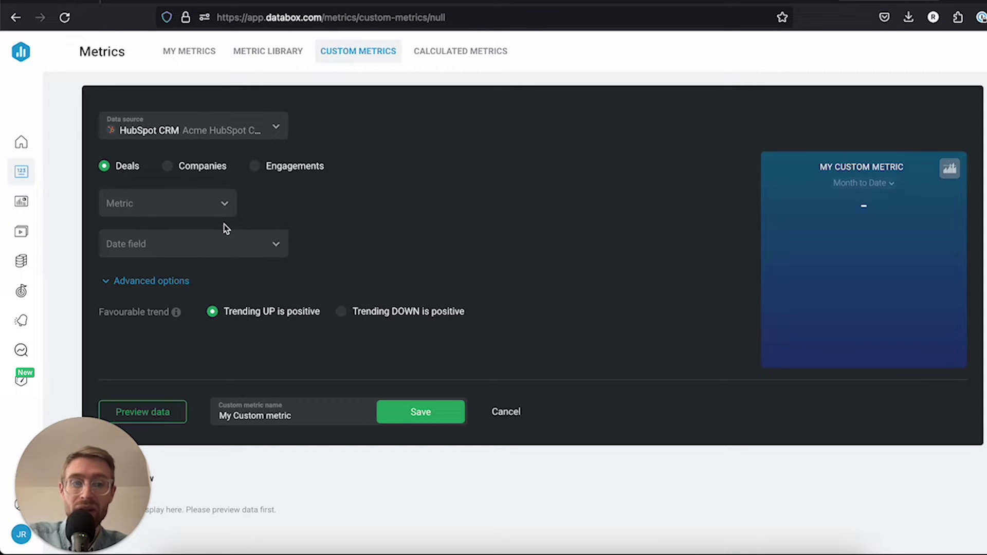
- Set the custom metric to Count of deals, broken down by the Deal owner dimension
left_click(214, 206)
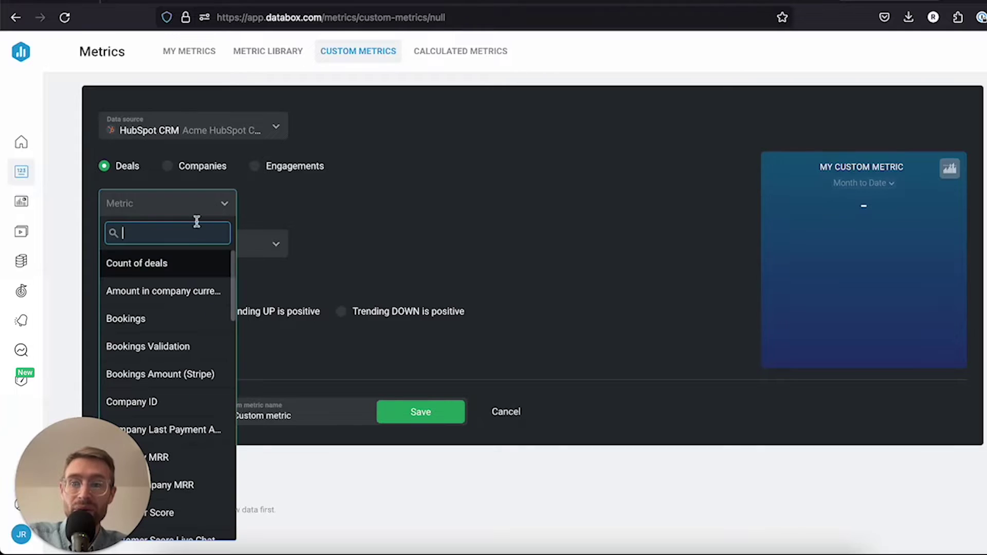
left_click(183, 267)
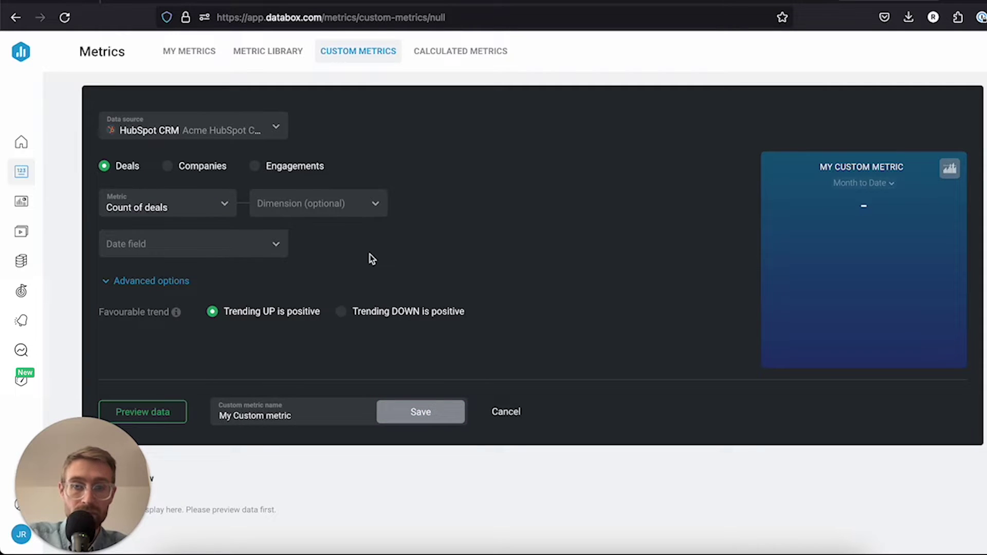
left_click(361, 207)
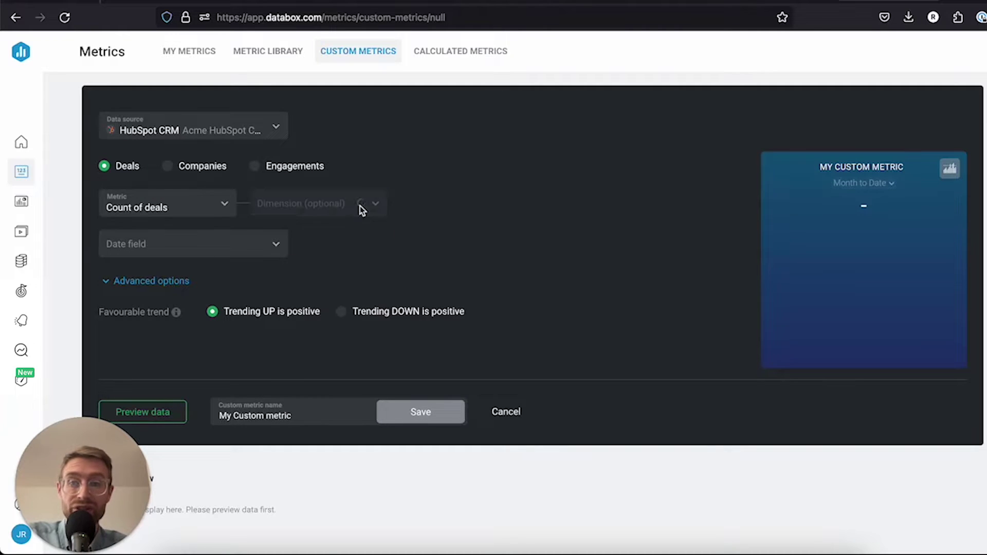
type("deal own")
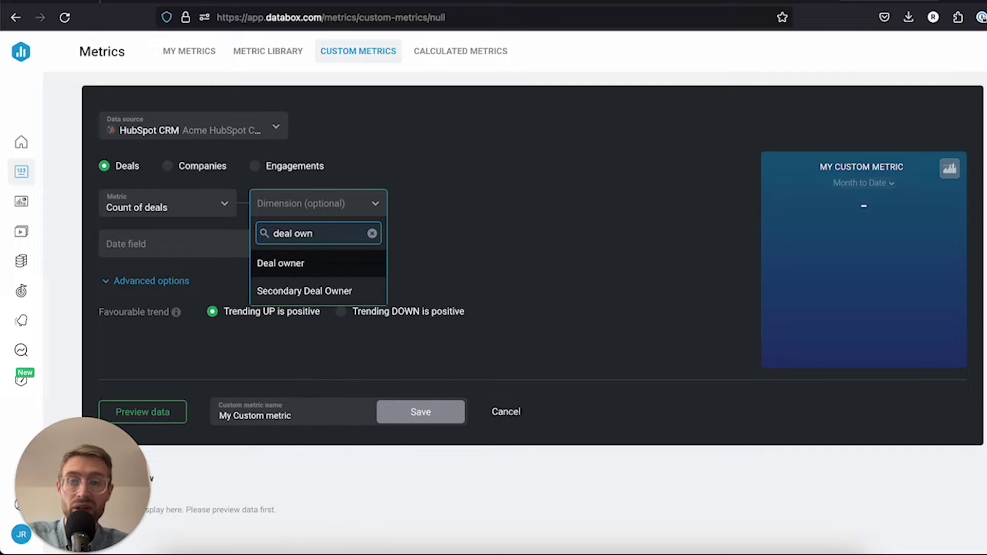
left_click(336, 264)
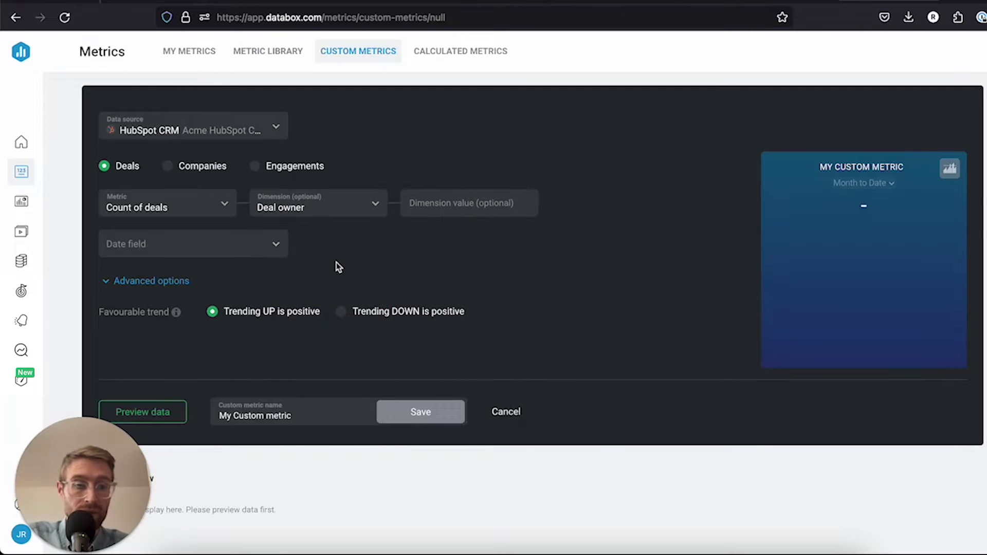
- Use Close Date as the date field of the deals metric
left_click(249, 248)
type("clo")
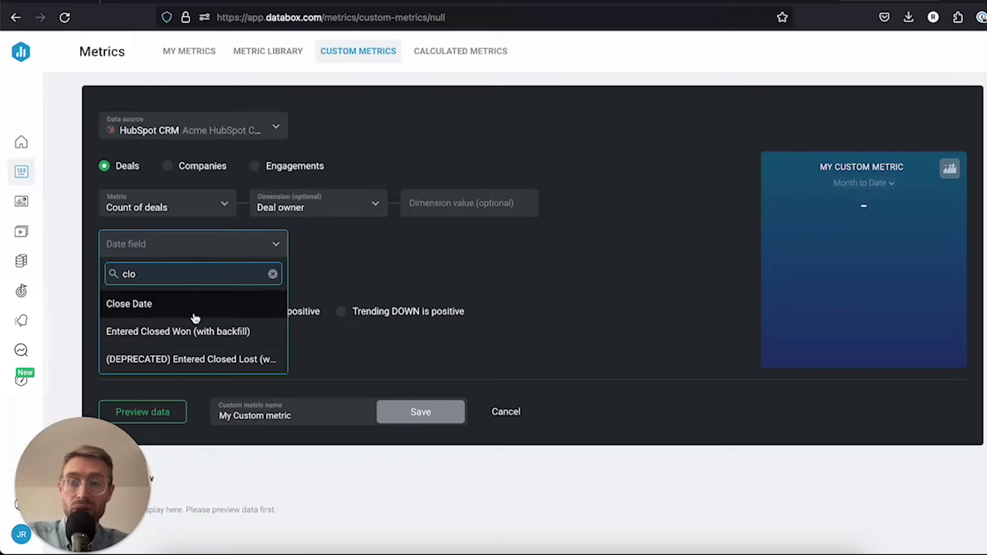
left_click(195, 316)
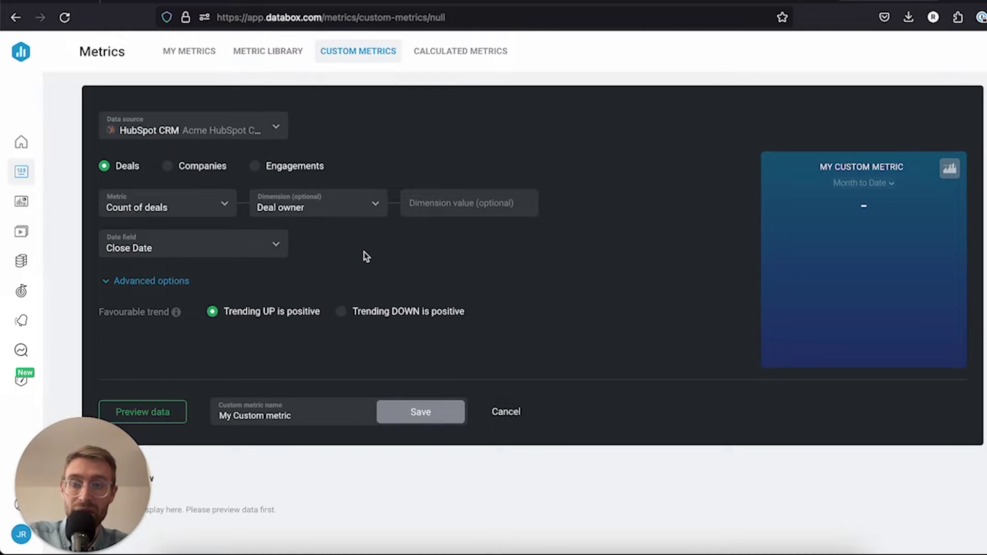
- Name the custom metric "Performance by Rep" and preview its data
triple_click(283, 415)
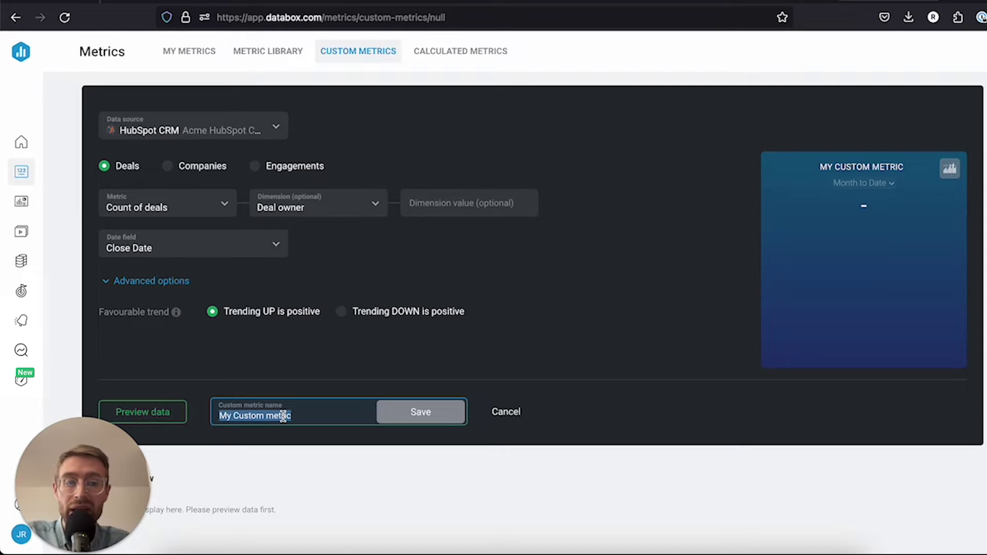
type("Performance by")
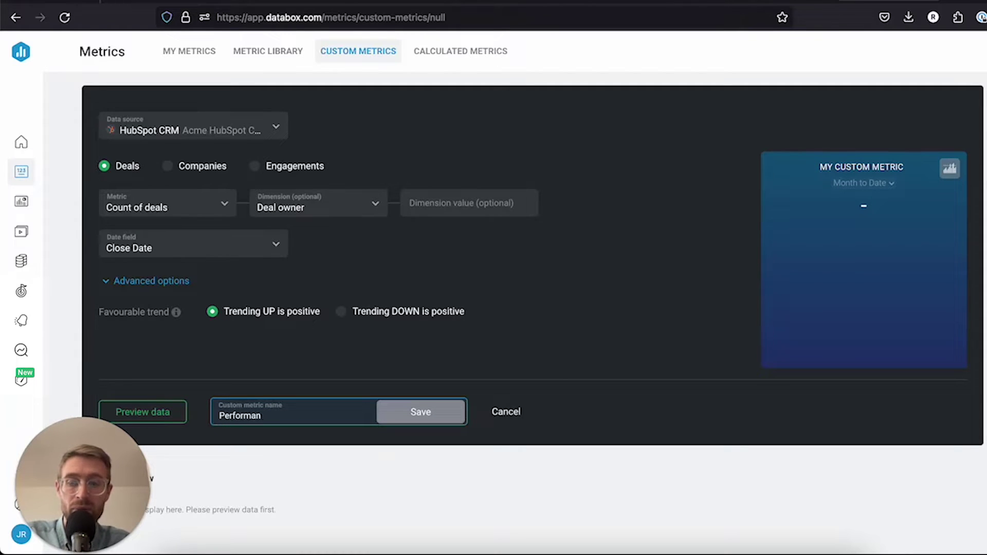
type(" Rep")
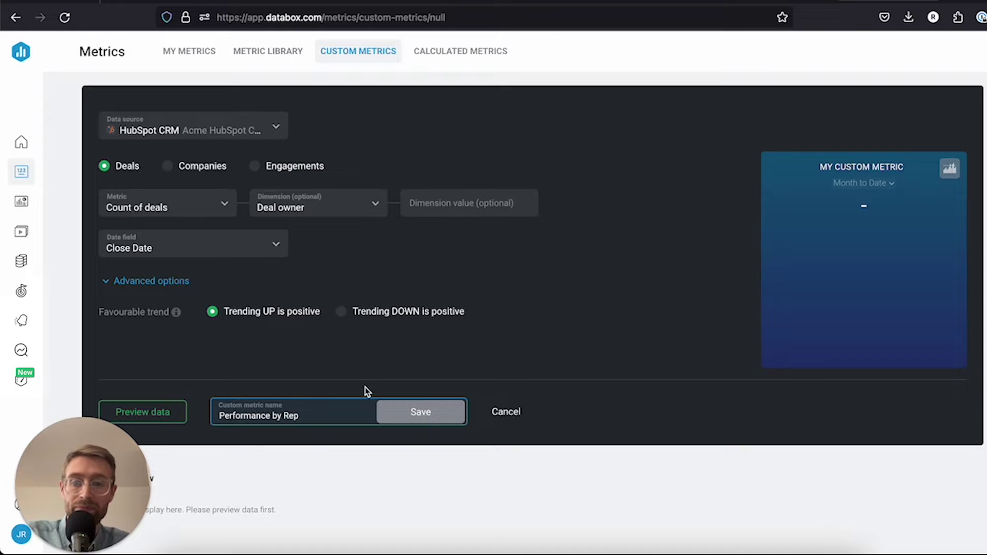
left_click(356, 364)
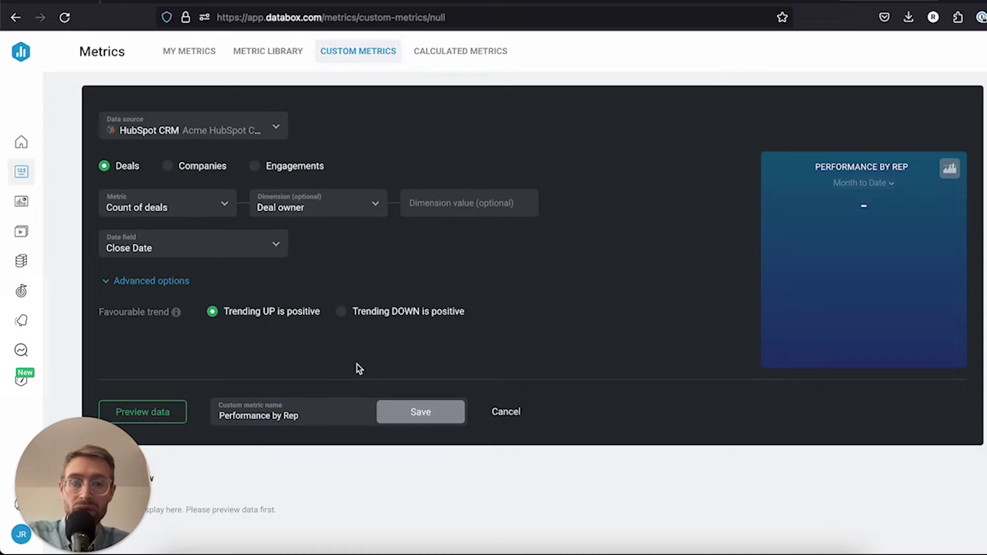
left_click(170, 416)
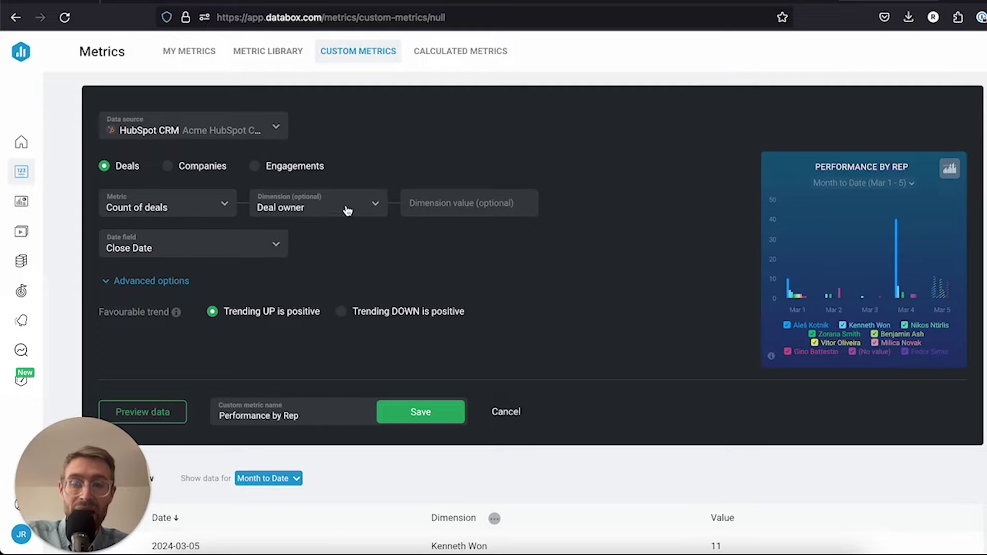
- Extend the custom metric's name to "Performance by Rep Demo" and save it without adding it to a Databoard
left_click_drag(220, 414, 302, 417)
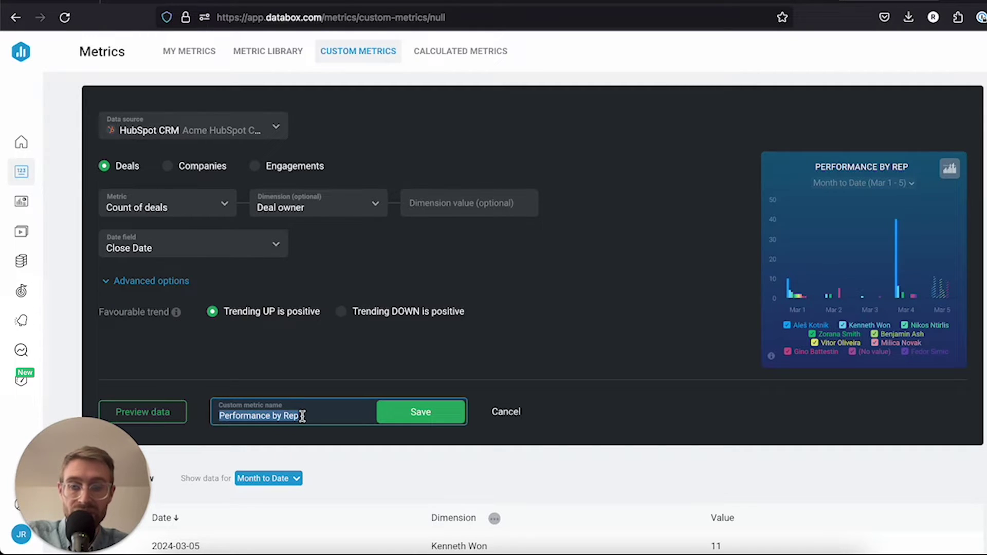
left_click(336, 413)
type("Demo")
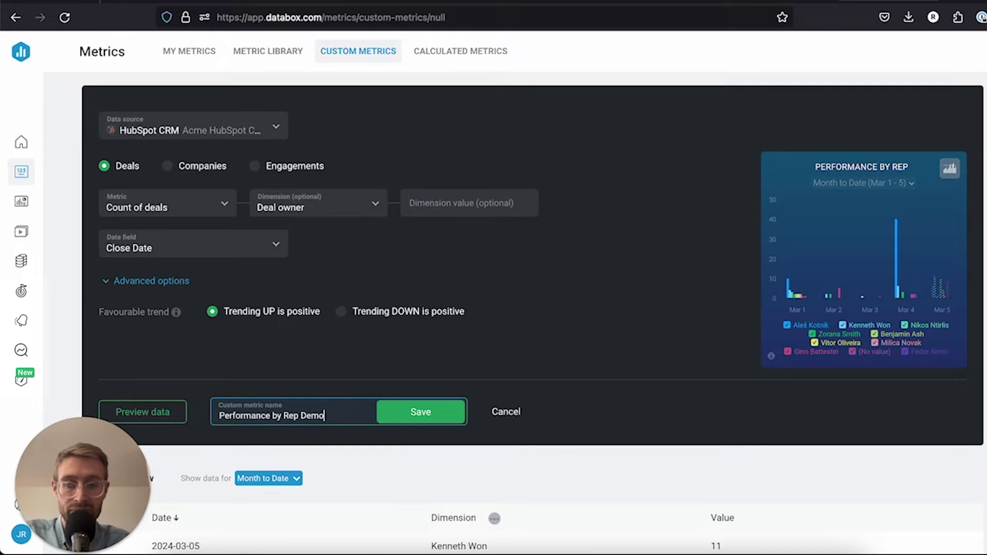
left_click(430, 414)
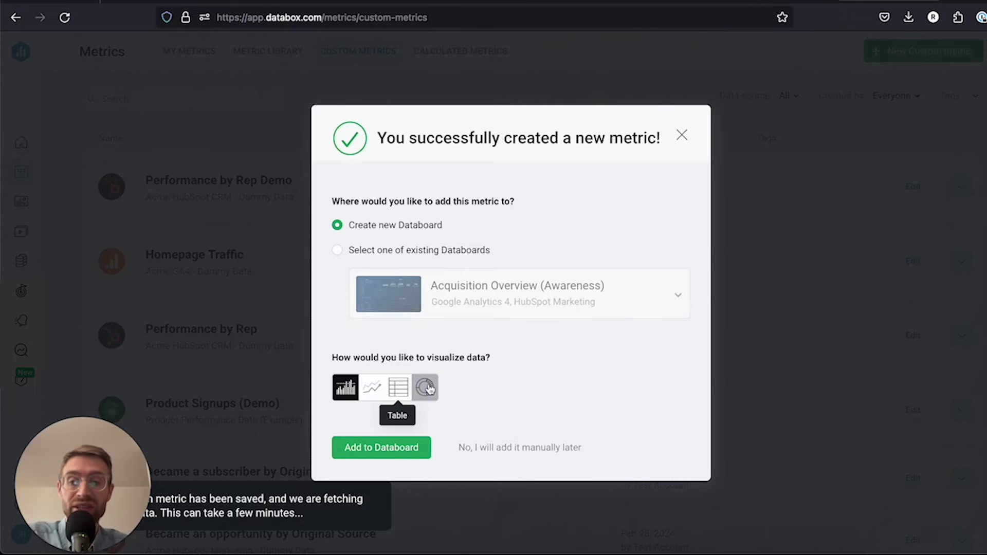
left_click(548, 450)
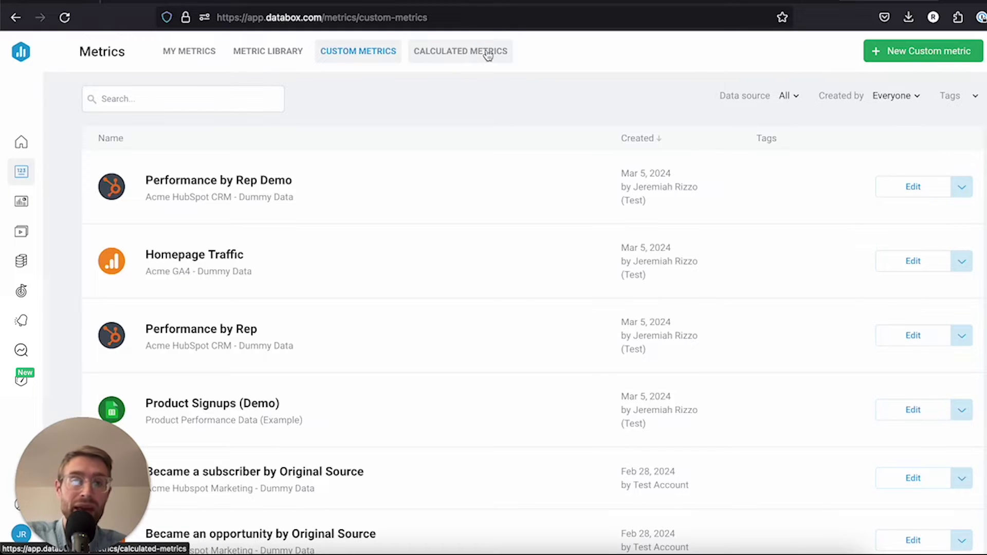
- Start a new calculated metric with Homepage Traffic from Acme GA4 as value A in the numerator
left_click(487, 56)
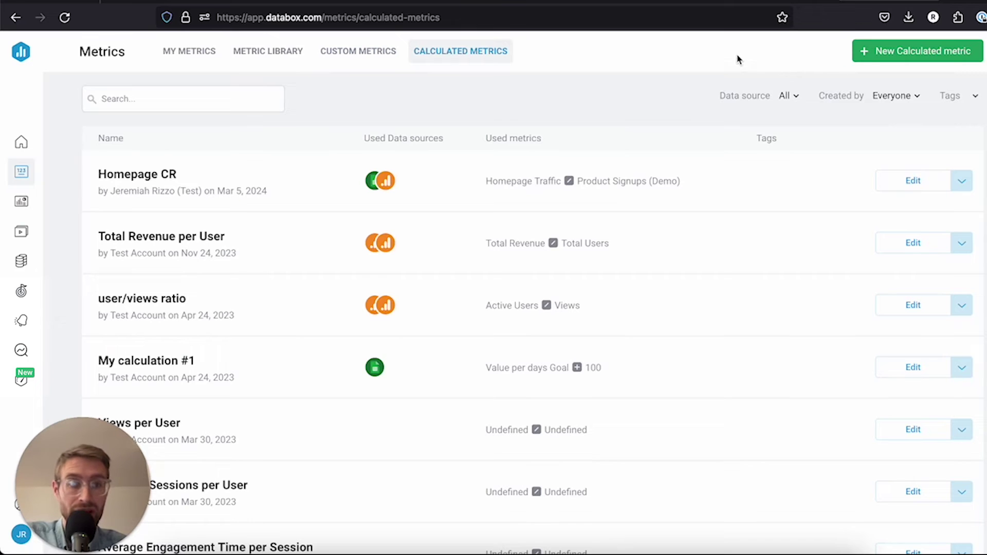
left_click(913, 54)
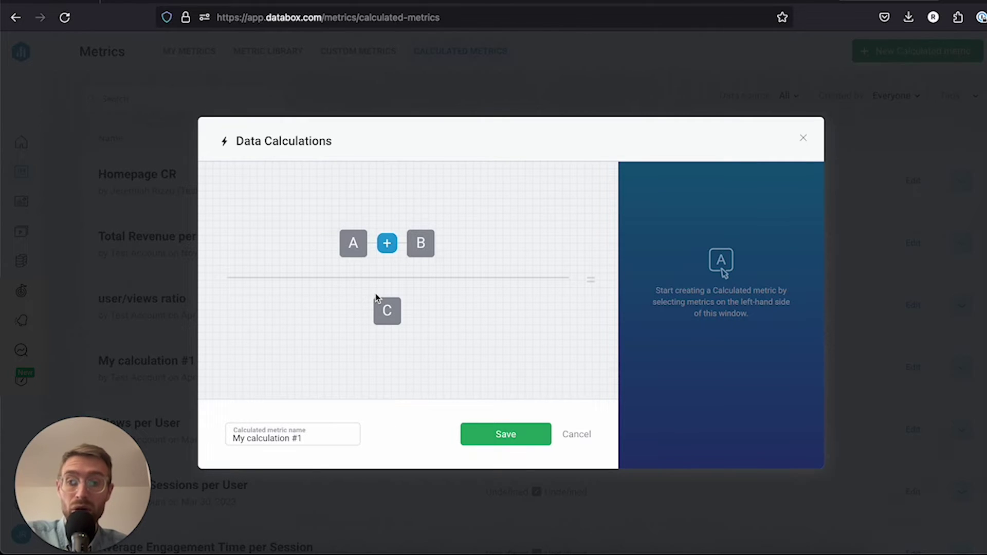
left_click(352, 247)
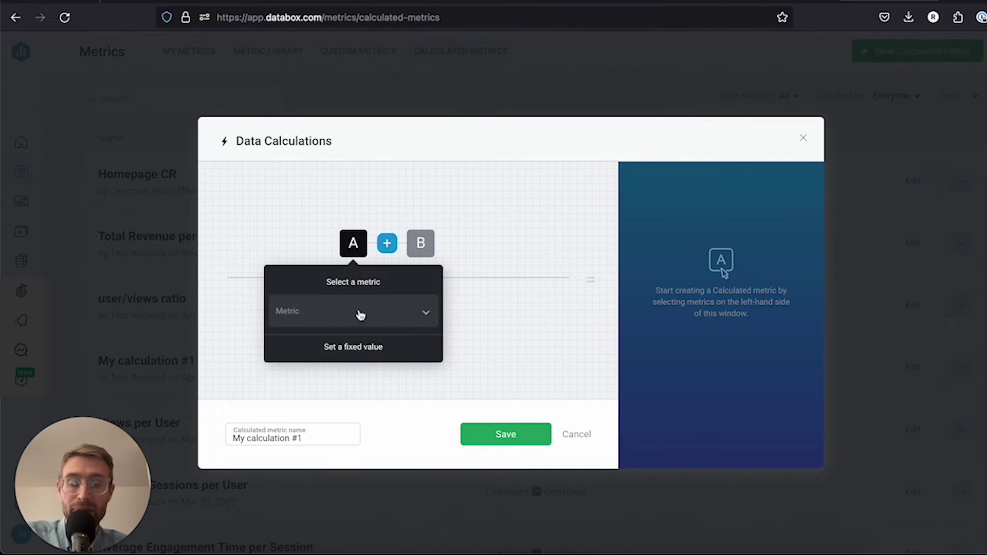
left_click(379, 319)
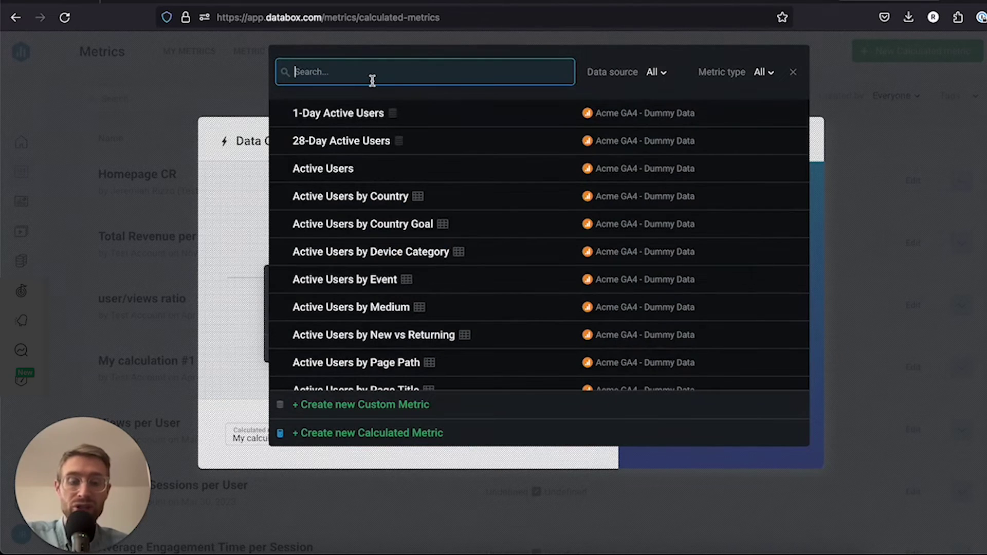
type("homepag")
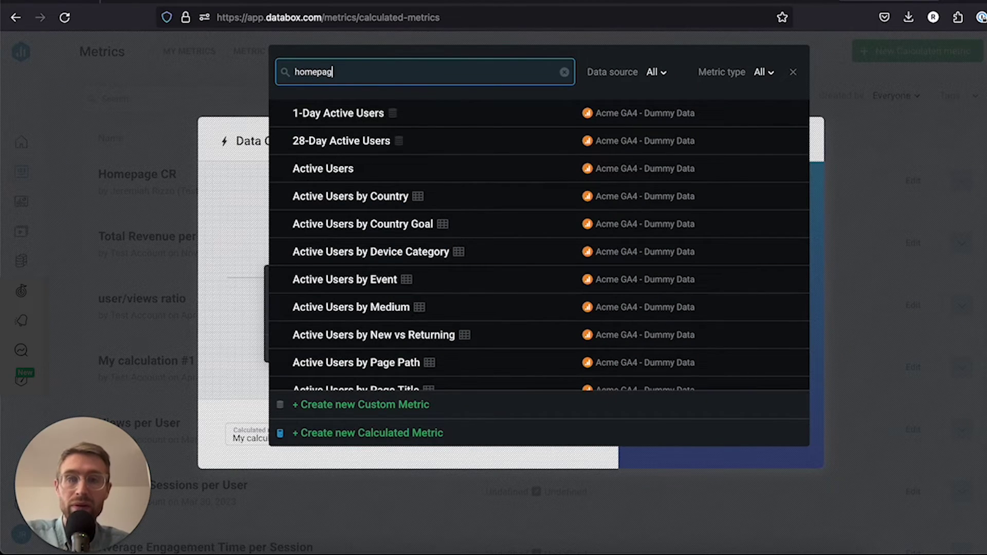
left_click(461, 136)
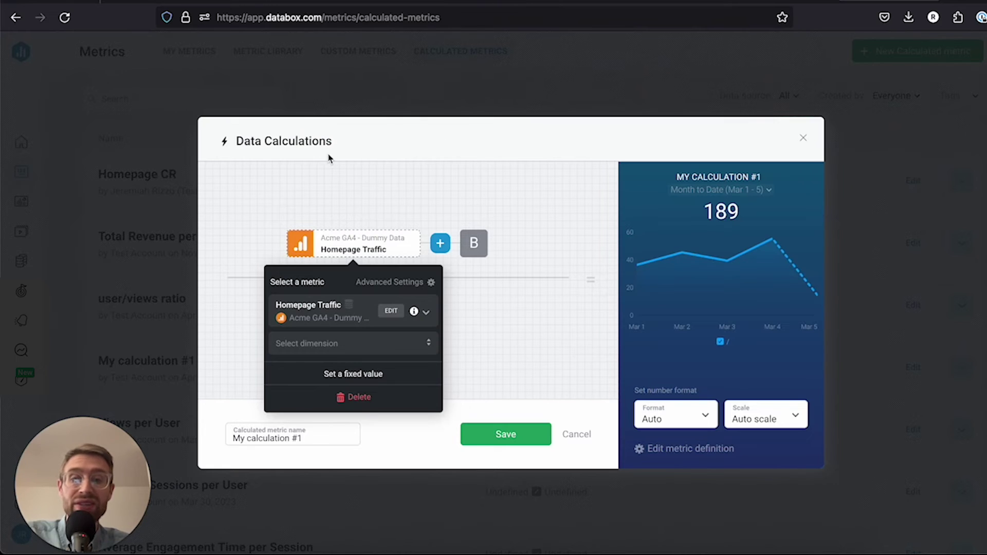
left_click(243, 210)
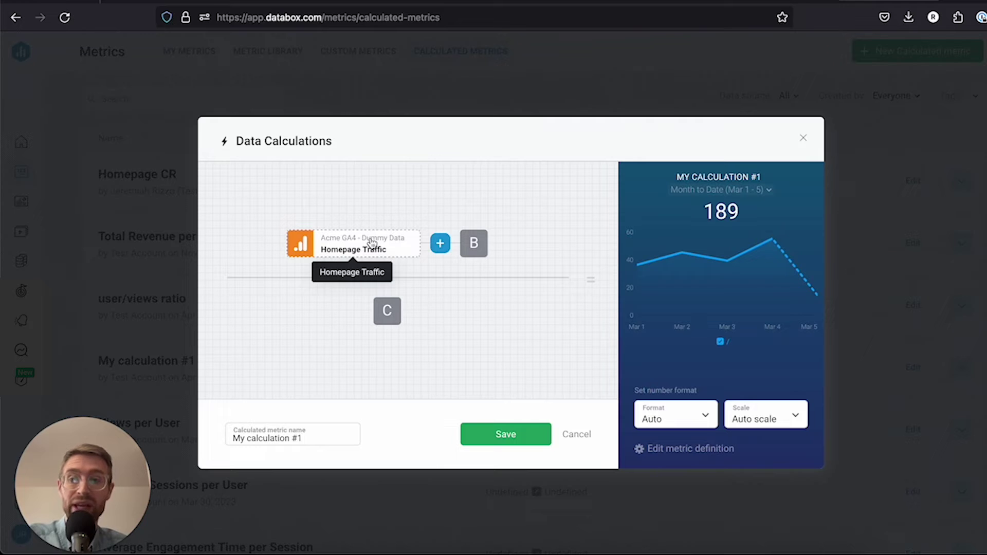
- Set the calculation's denominator, value C, to the Product Signups (Demo) metric
left_click(393, 314)
left_click(400, 370)
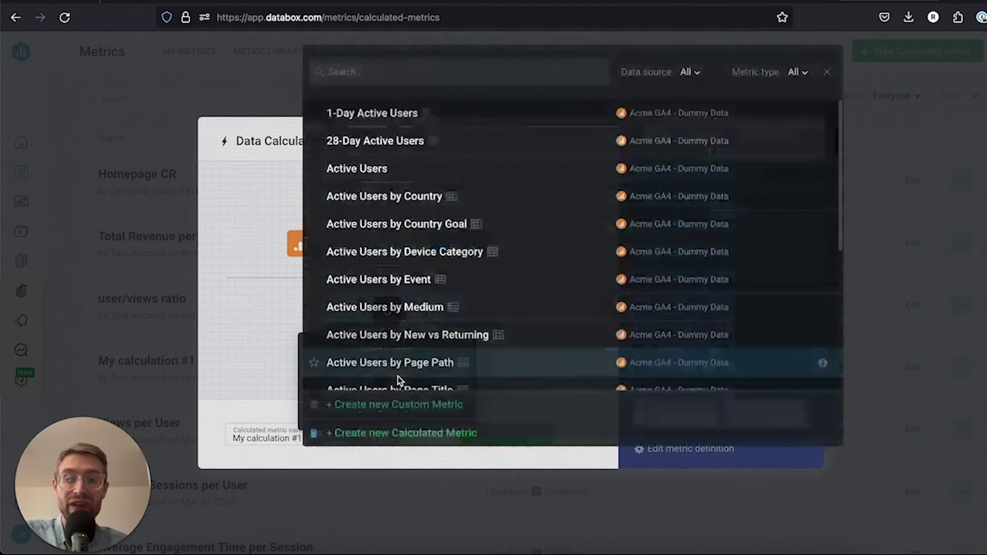
type("ip")
key("BackSpace")
key("BackSpace")
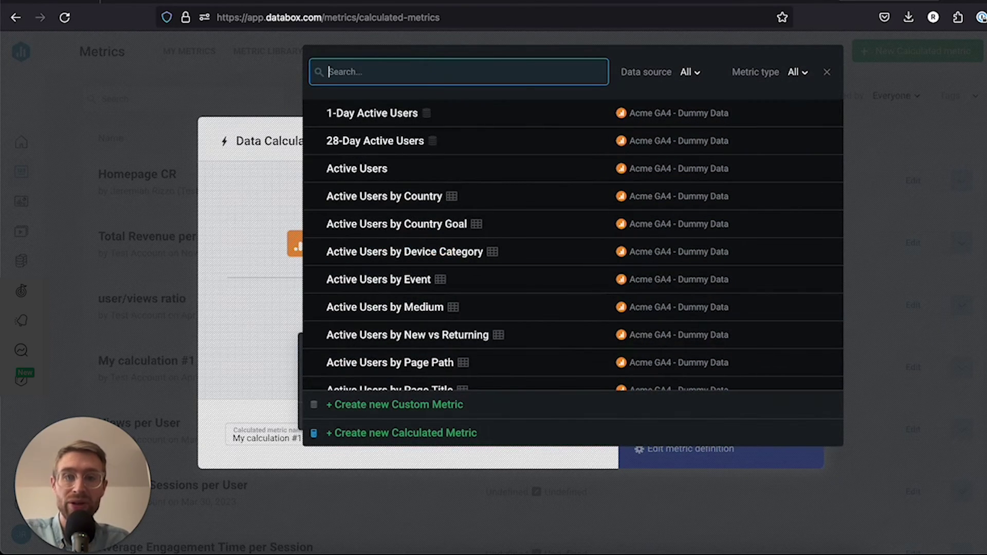
type("product")
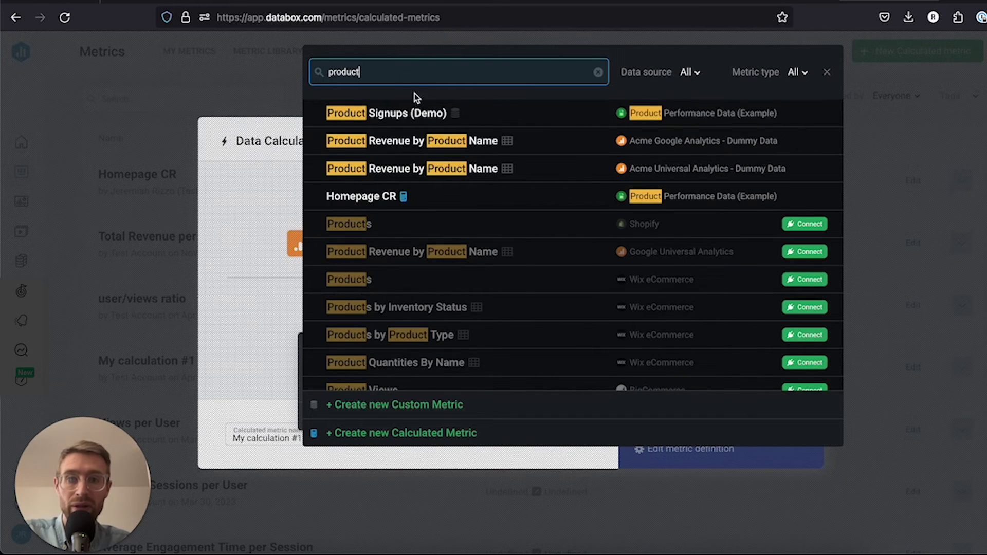
left_click(414, 112)
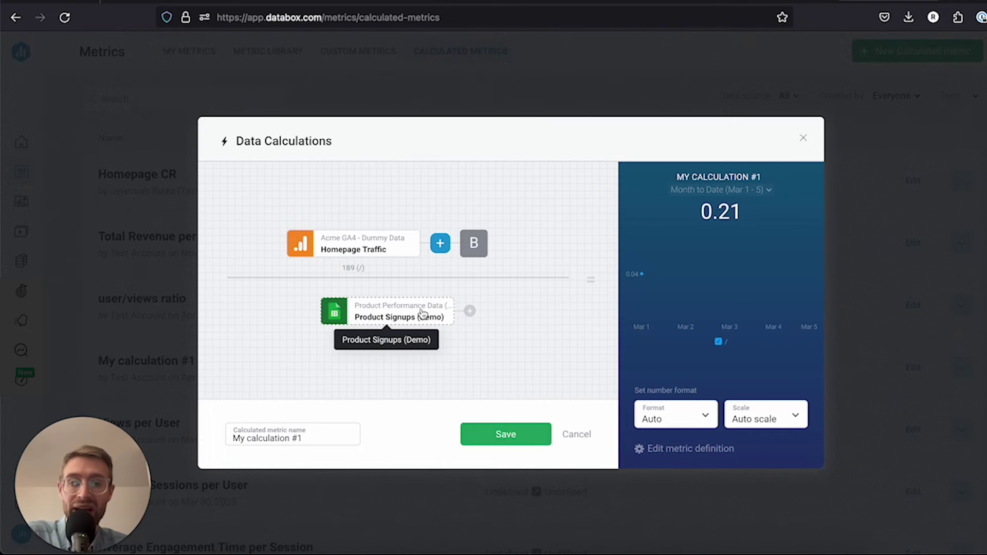
- Name the calculated metric "Homepage Signup CR"
double_click(303, 438)
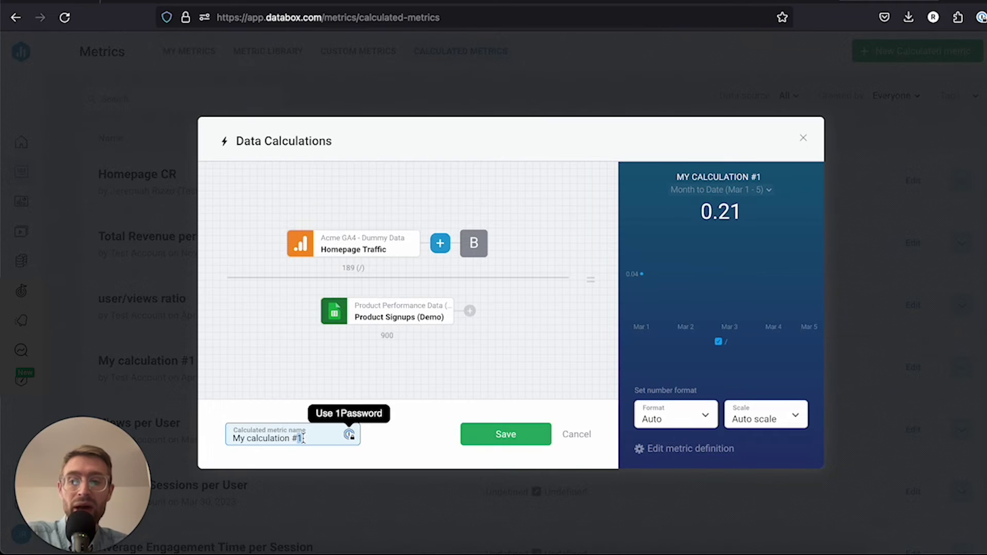
triple_click(303, 438)
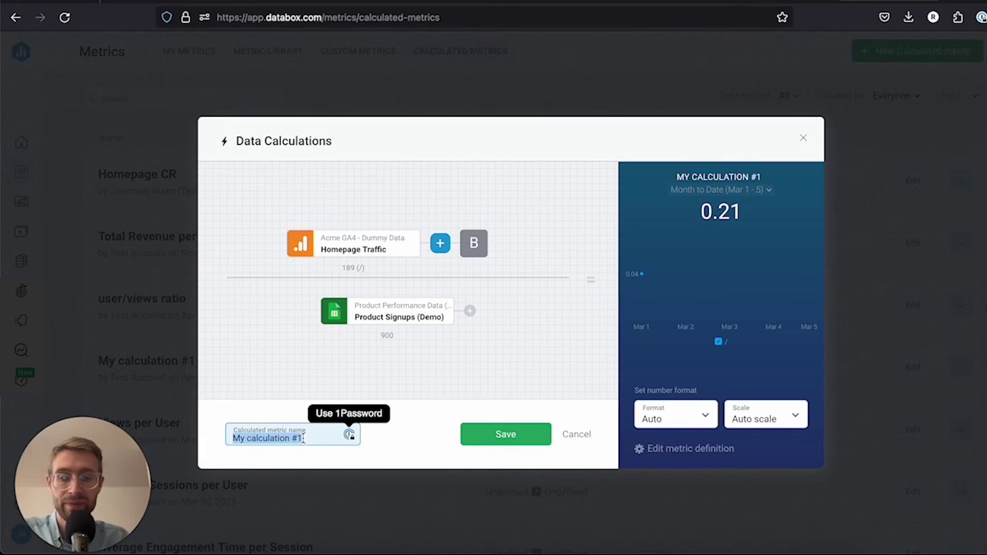
type("Homepage Signup CR")
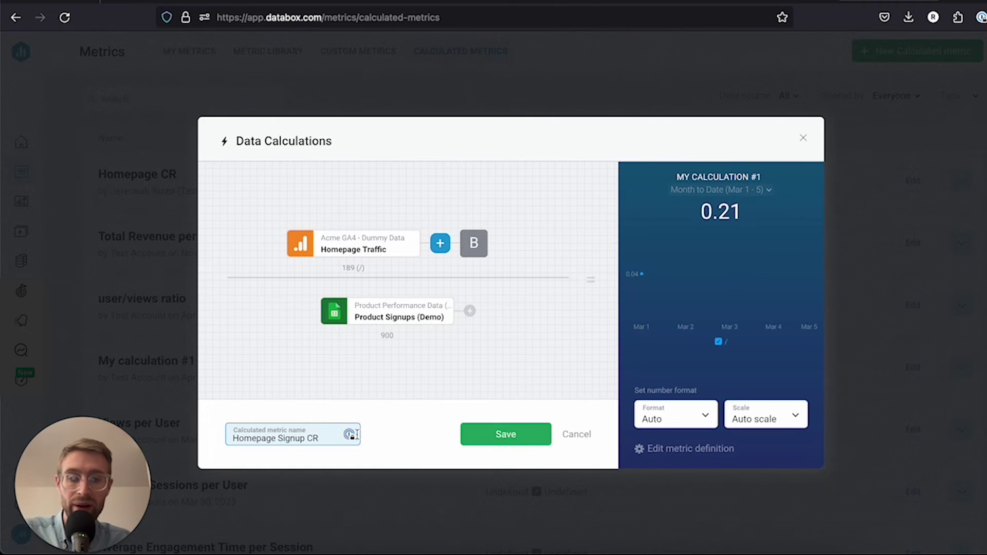
left_click(416, 428)
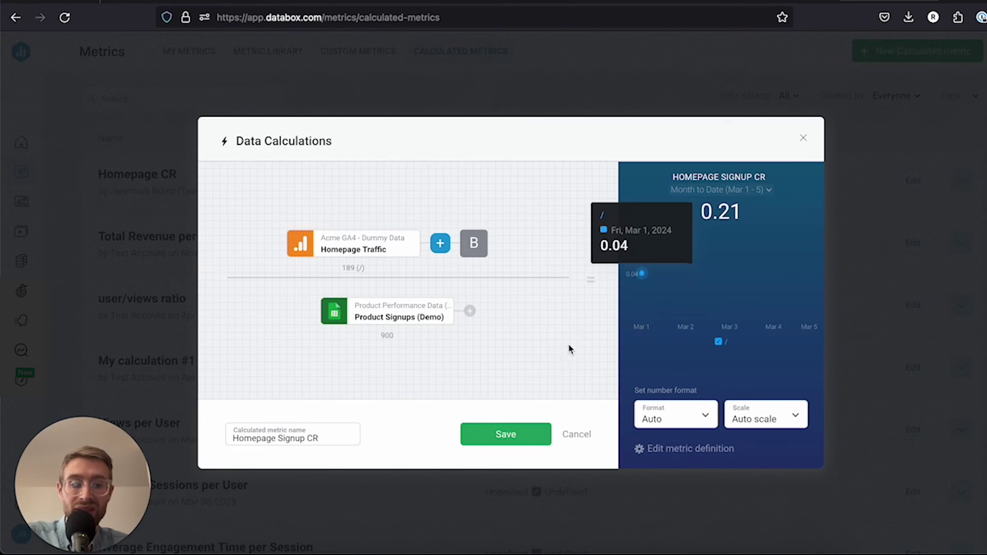
- Set the calculated metric's number format to Percentage
left_click(707, 419)
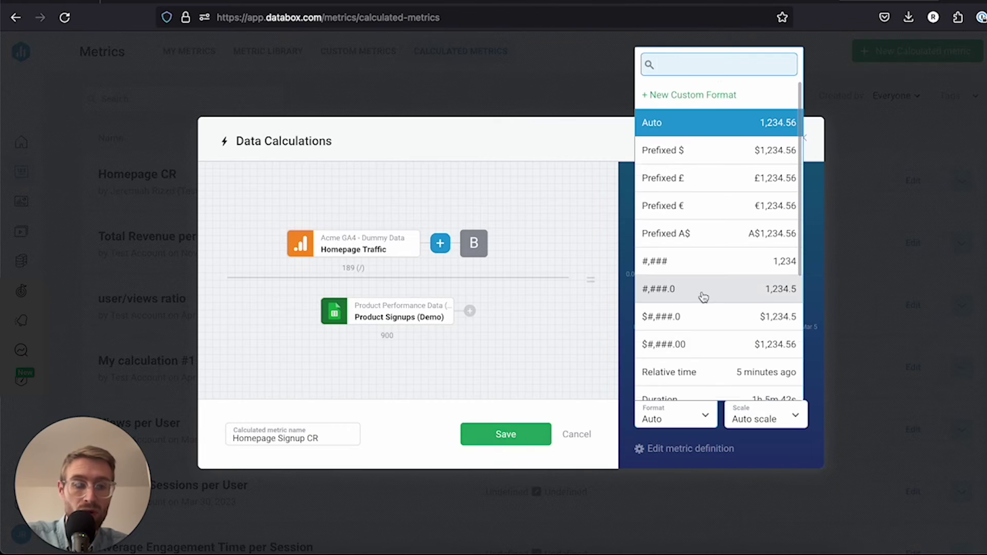
scroll(701, 293, "down", 4)
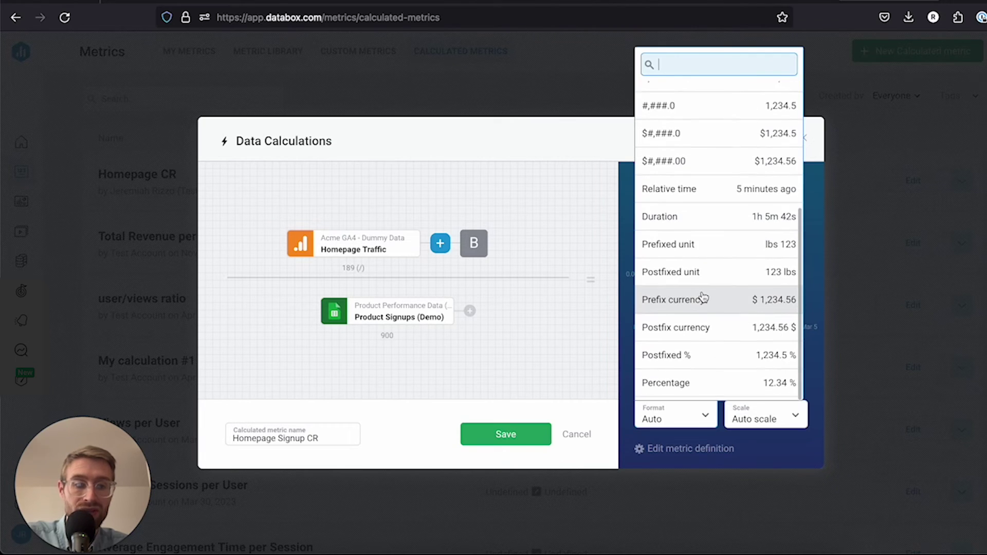
left_click(695, 384)
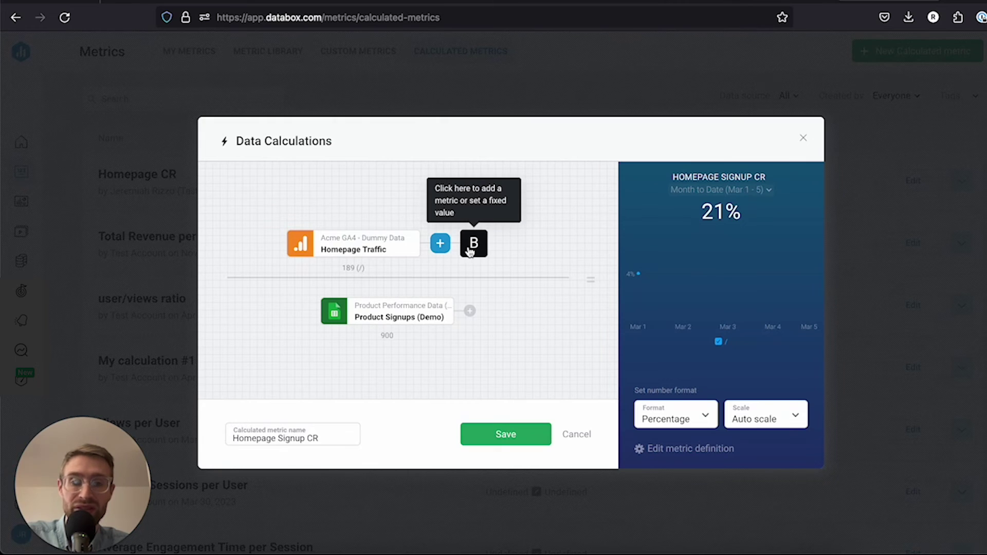
left_click(441, 245)
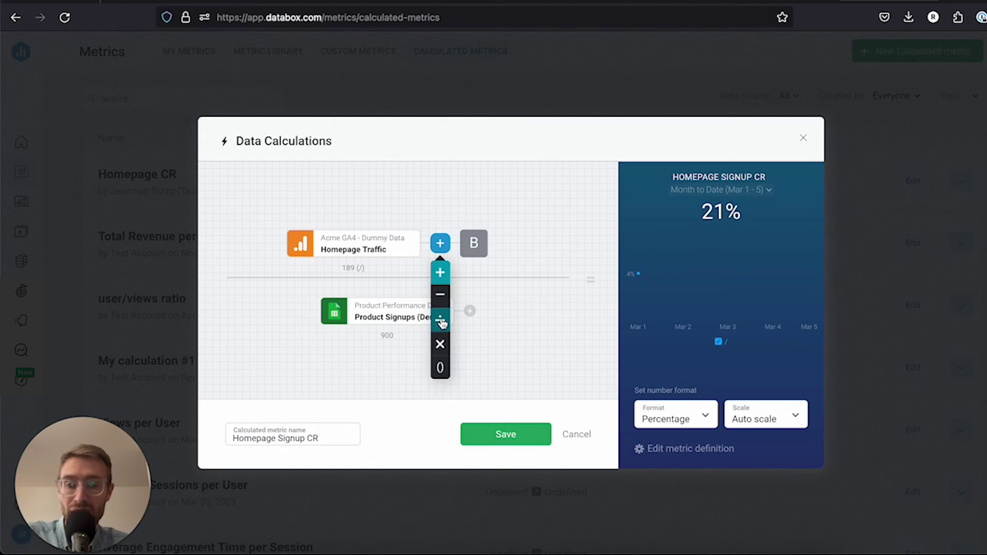
left_click(536, 249)
left_click(440, 246)
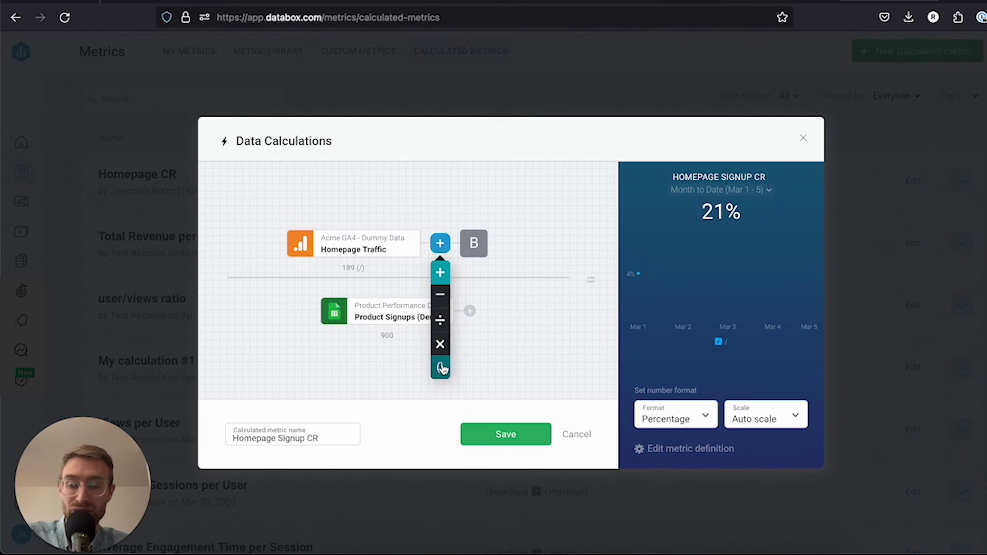
left_click(535, 244)
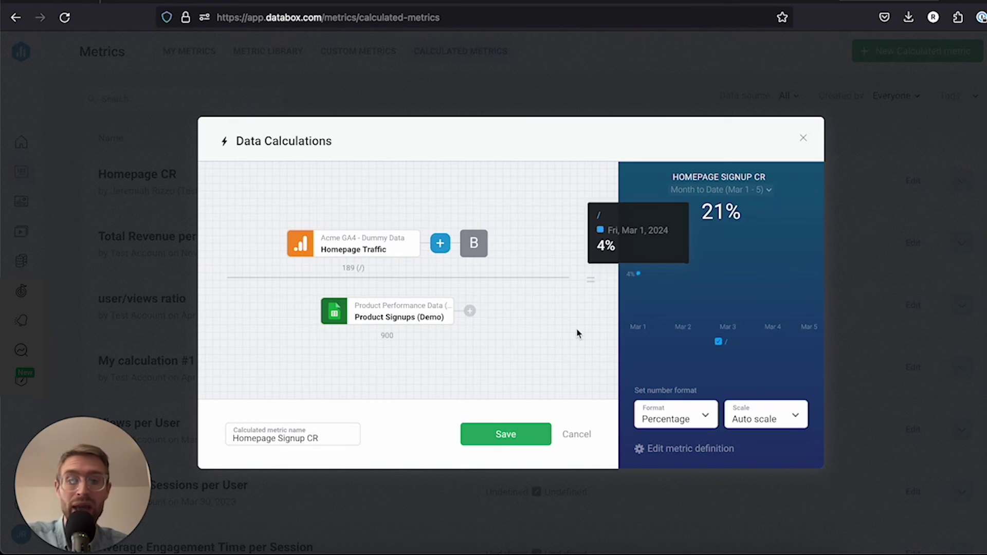
- Save the Homepage Signup CR calculated metric without adding it to a Databoard
left_click(518, 435)
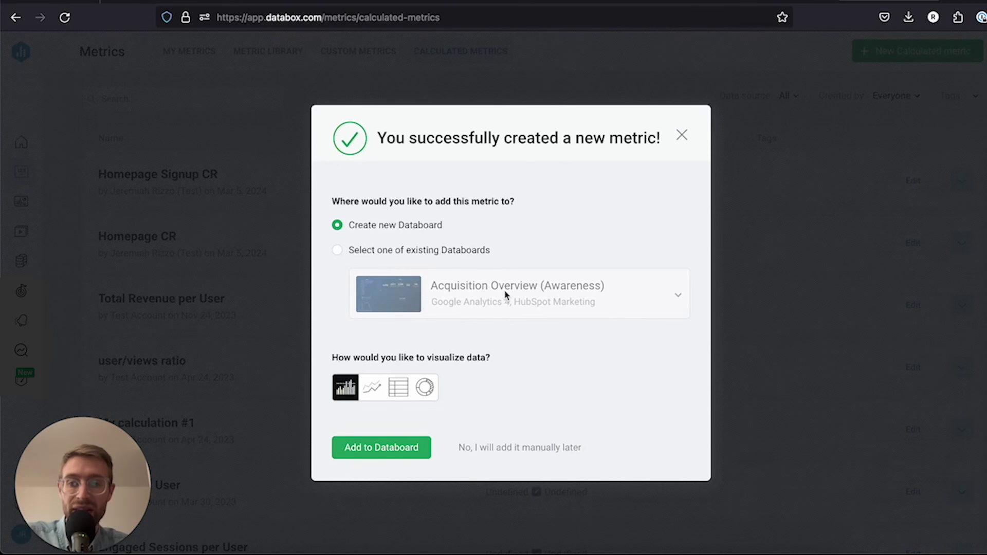
left_click(521, 449)
- Add Homepage Signup CR from Acme GA4 - Dummy Data to My Metrics with the dimension "/", and mark it as a favorite
left_click(198, 50)
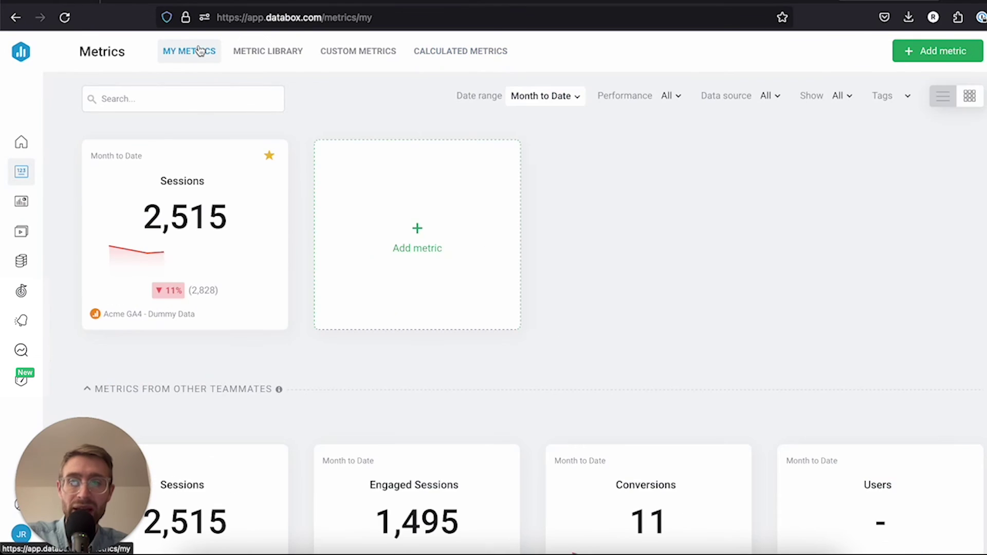
left_click(457, 234)
type("homepage")
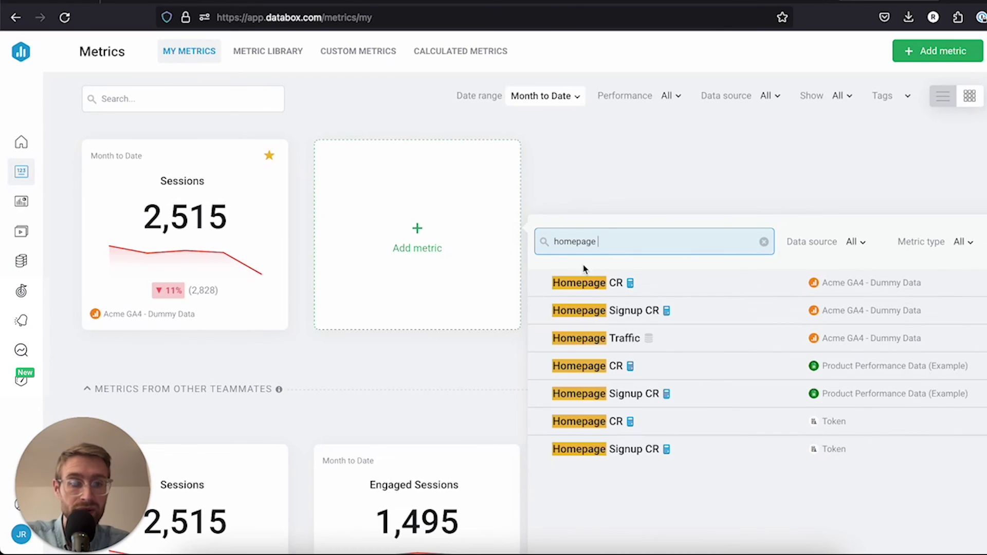
left_click(620, 310)
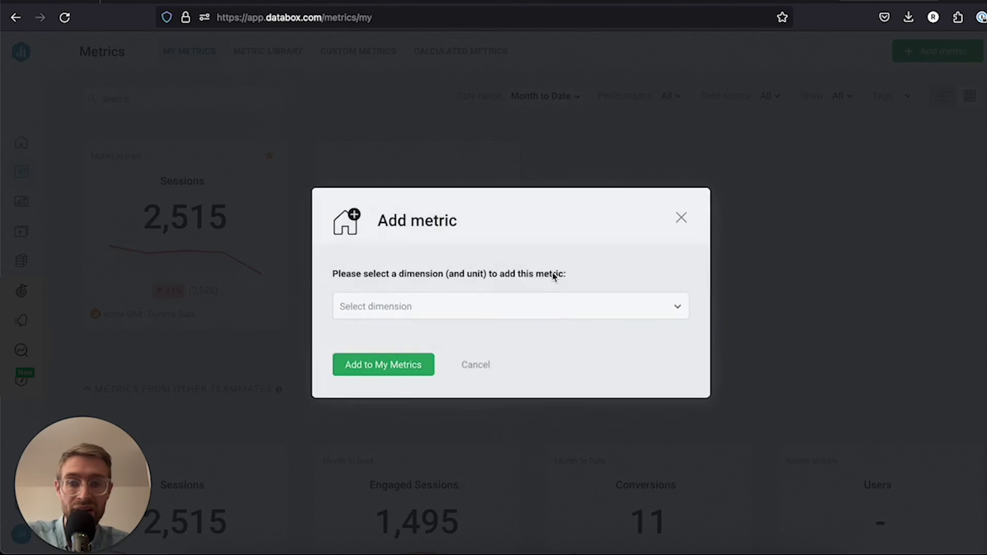
left_click(492, 309)
left_click(458, 363)
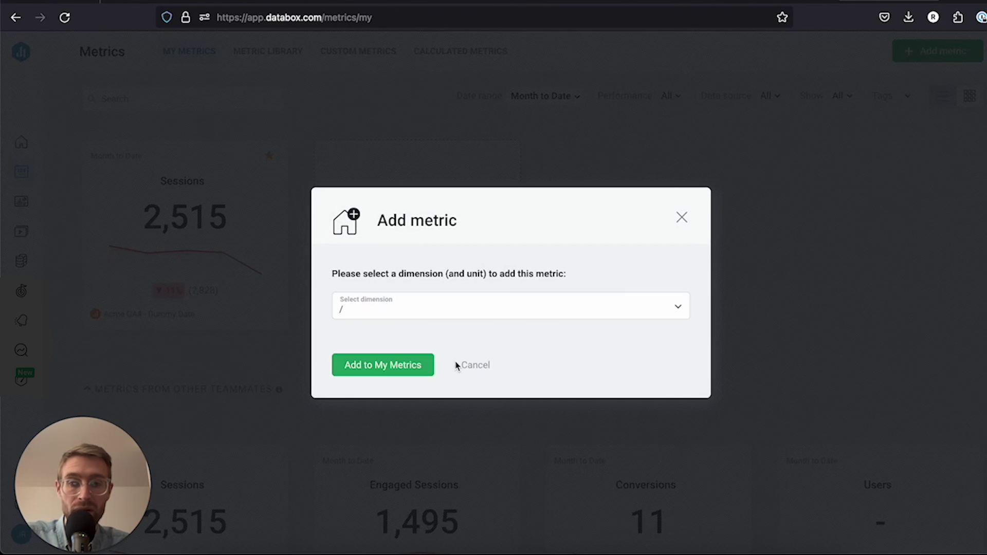
left_click(380, 365)
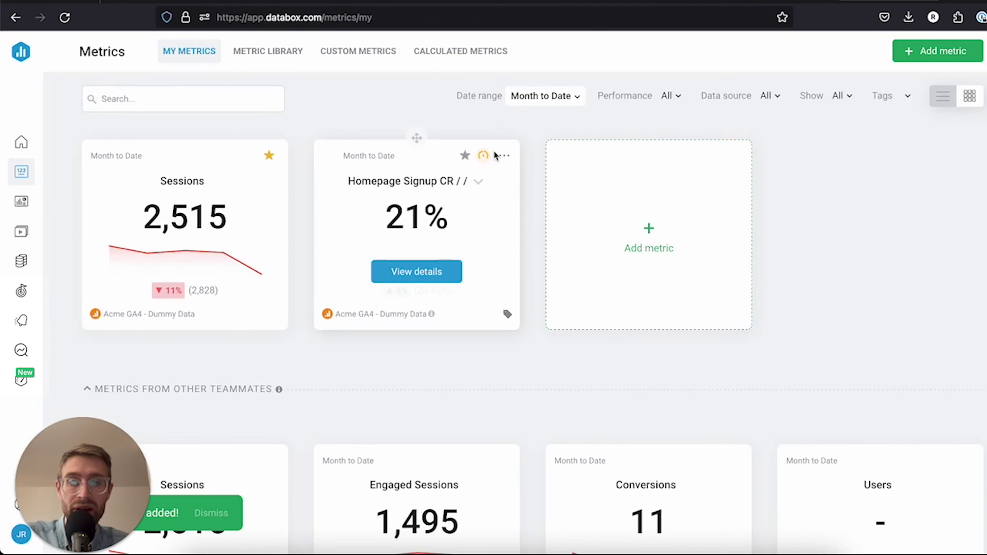
left_click(465, 155)
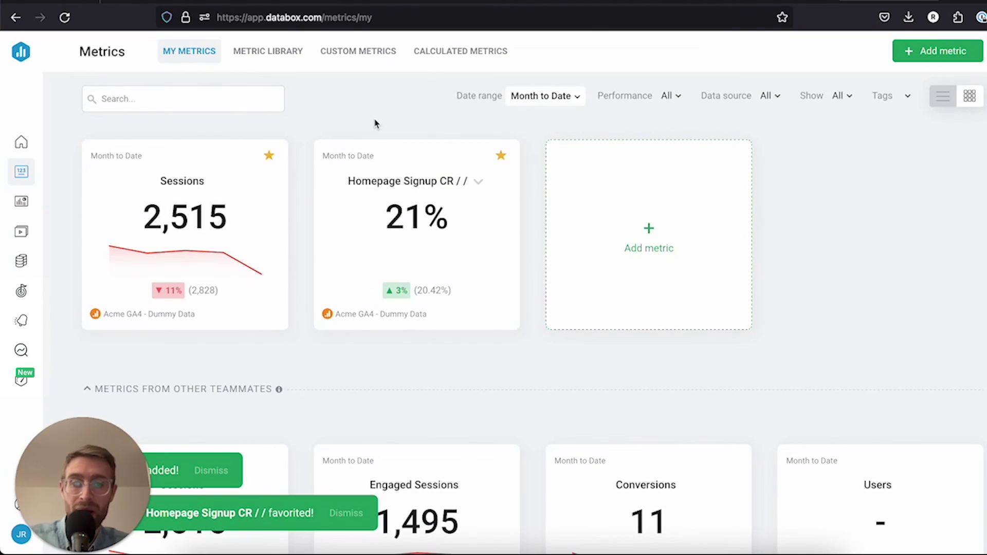